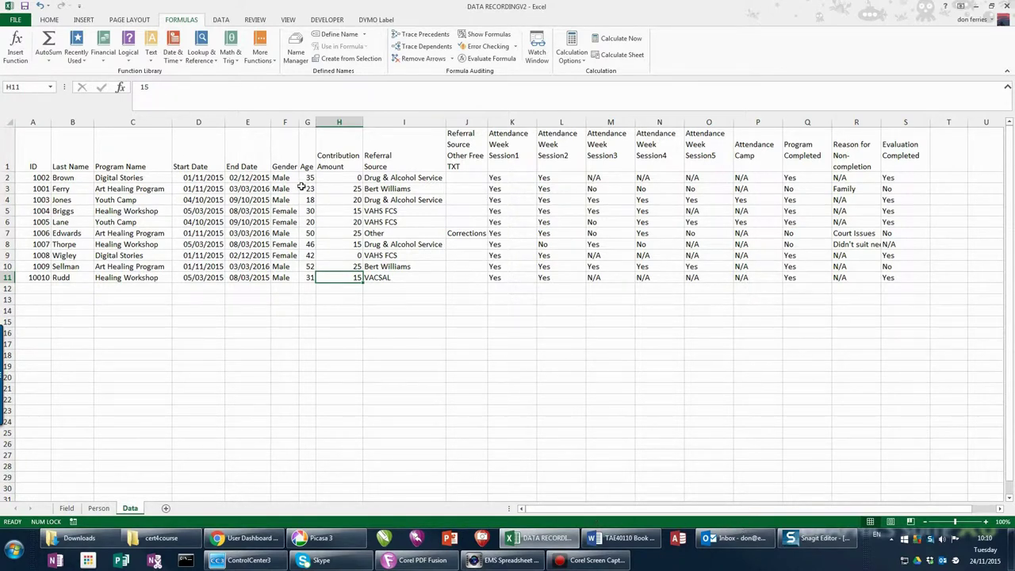
Select the Age values in G2:G11 and hide the Numerical Count statistic from the status bar.
drag(310, 180, 313, 279)
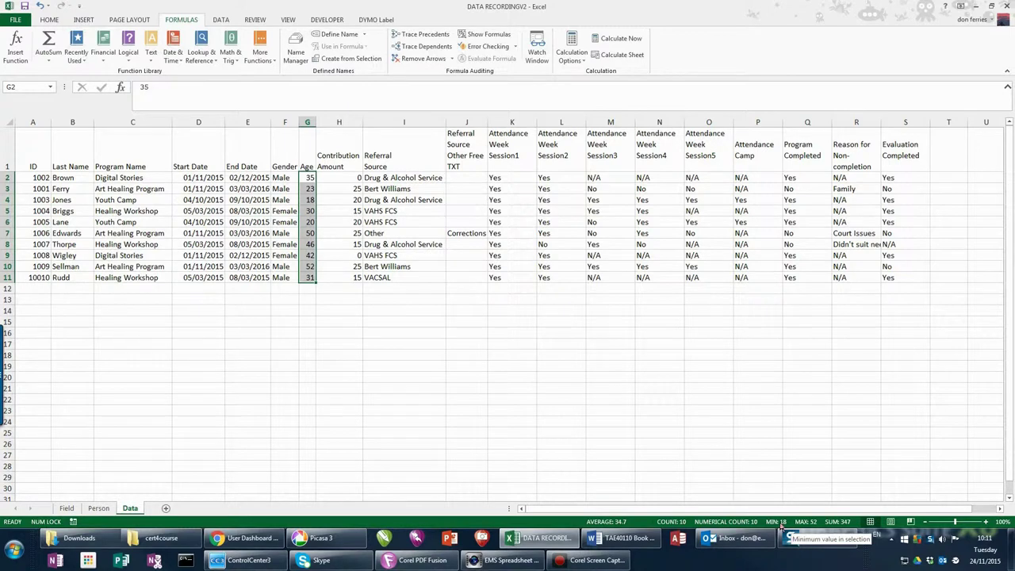
right_click(638, 523)
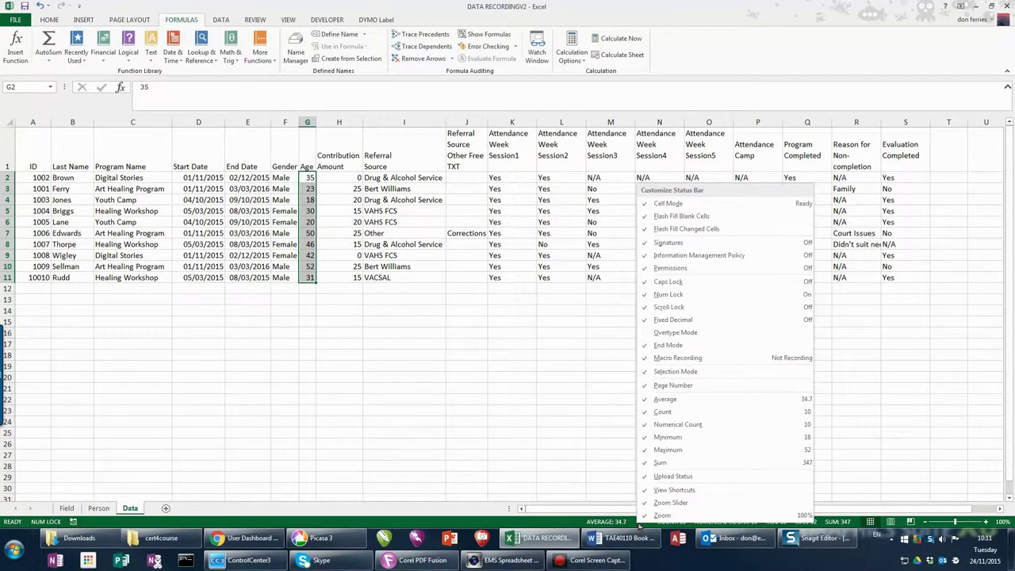
click(657, 402)
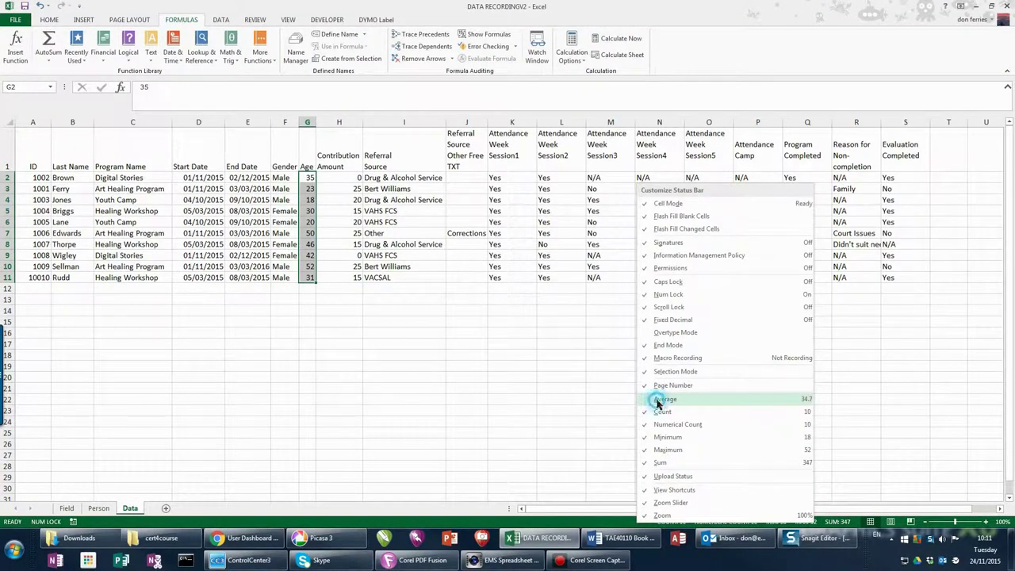
click(657, 401)
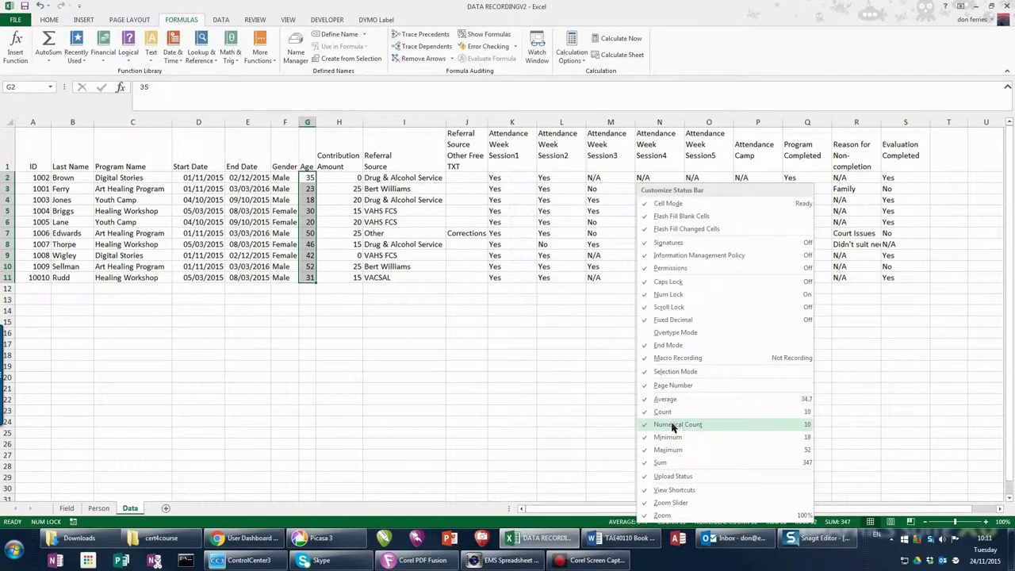
click(673, 429)
click(599, 437)
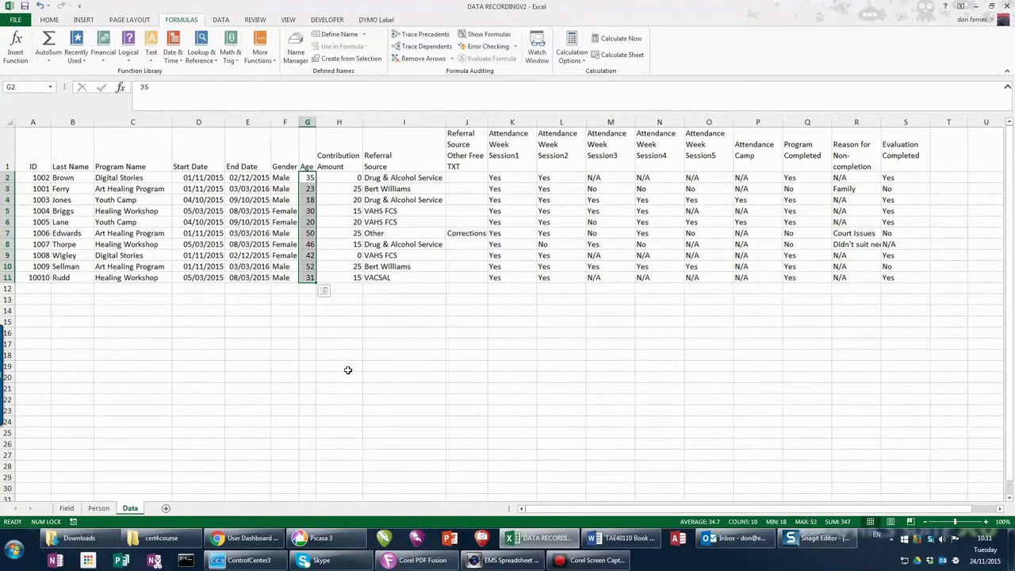
Compare the status bar statistics for the Gender values F2:F11 and the Age values G2:G11.
drag(281, 179, 292, 280)
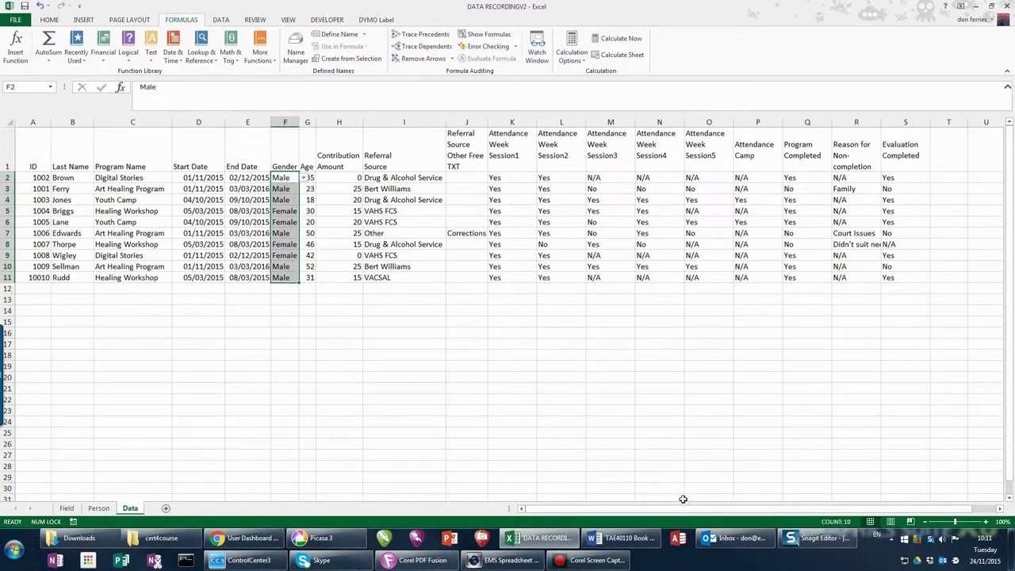
click(309, 178)
drag(309, 179, 307, 278)
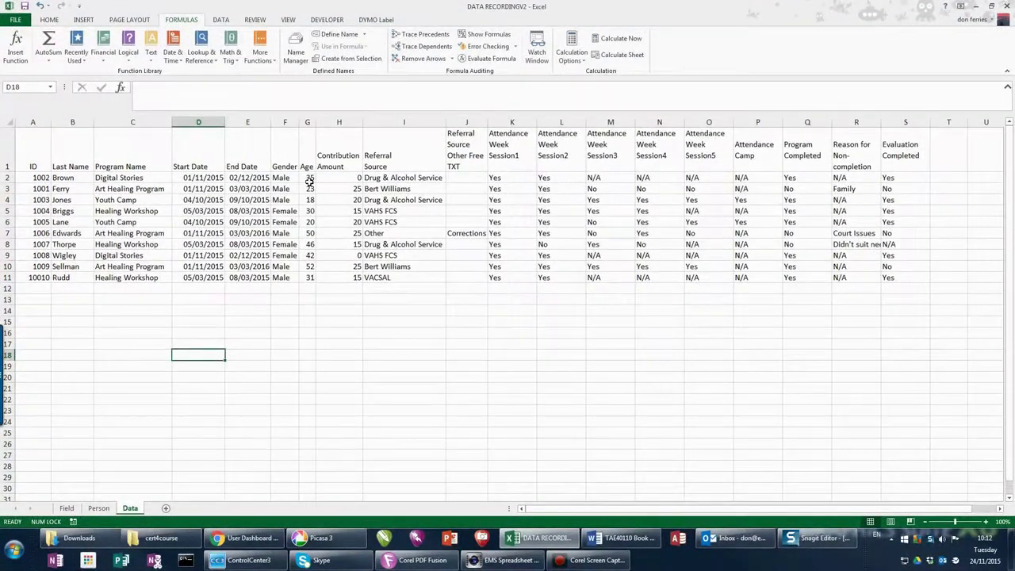
drag(310, 179, 310, 276)
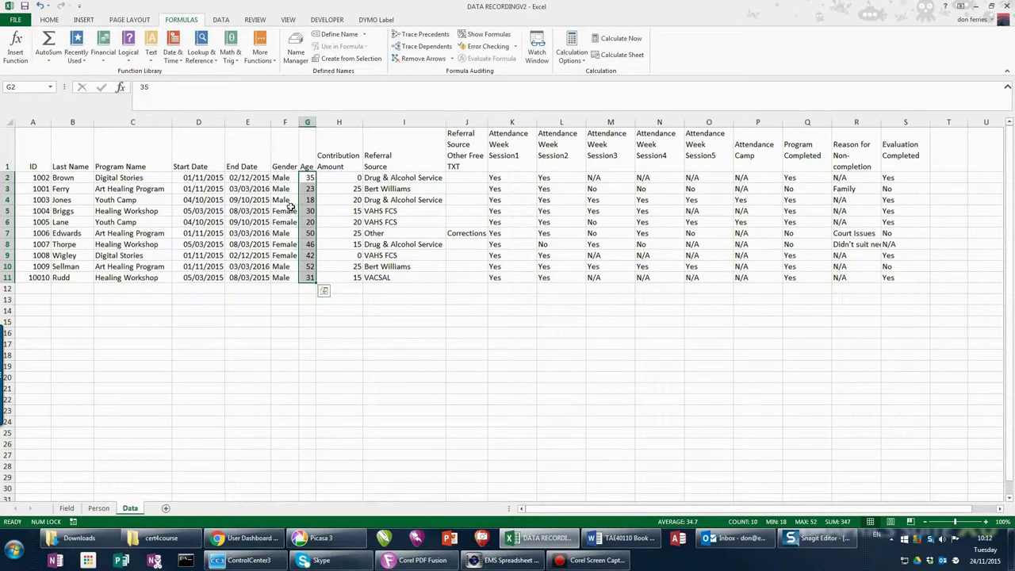
Turn on filtering for the data table's header row.
click(286, 212)
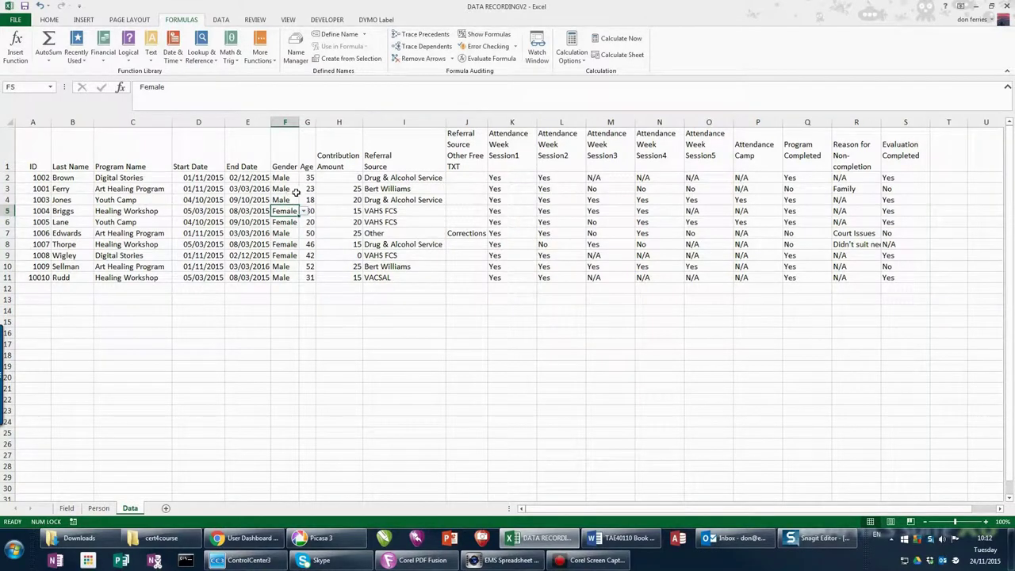
click(222, 22)
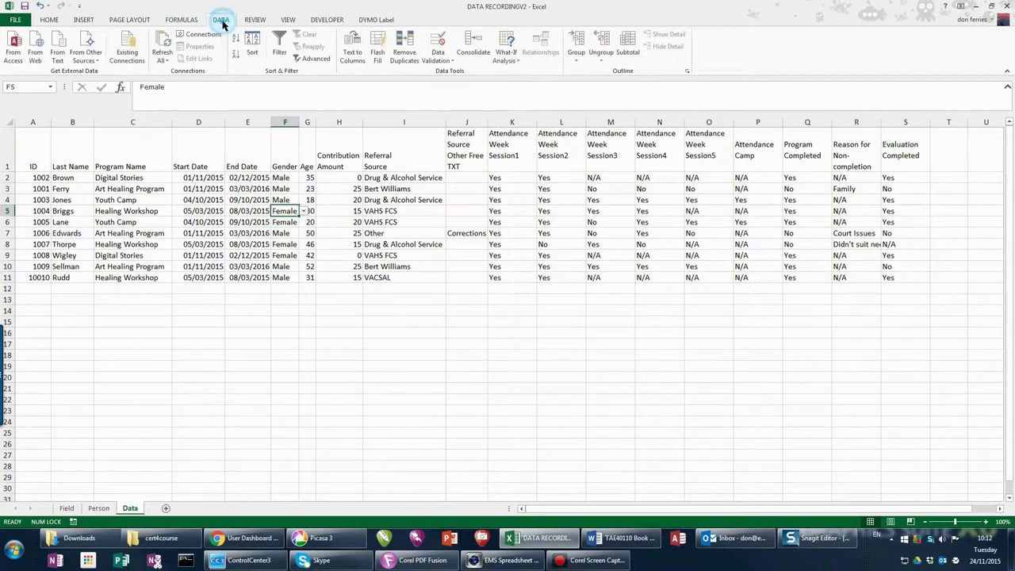
click(282, 43)
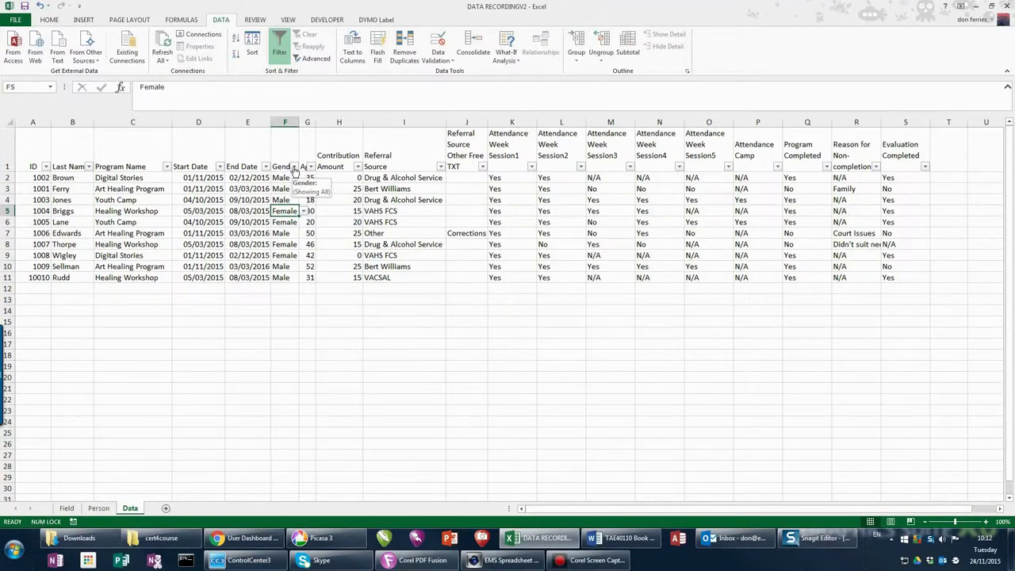
Filter the Gender column to show only the Female records.
click(294, 167)
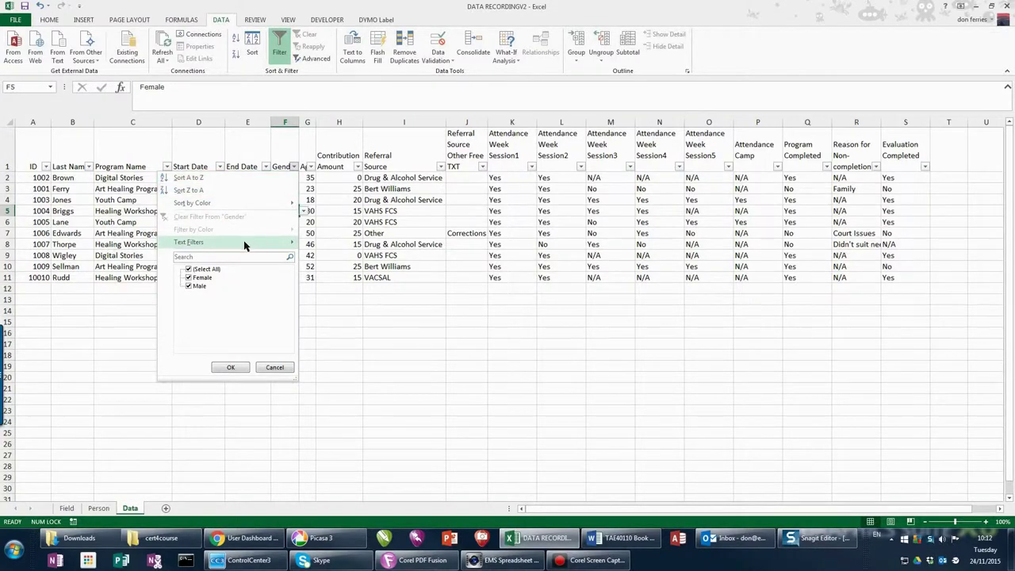
mouse_move(256, 249)
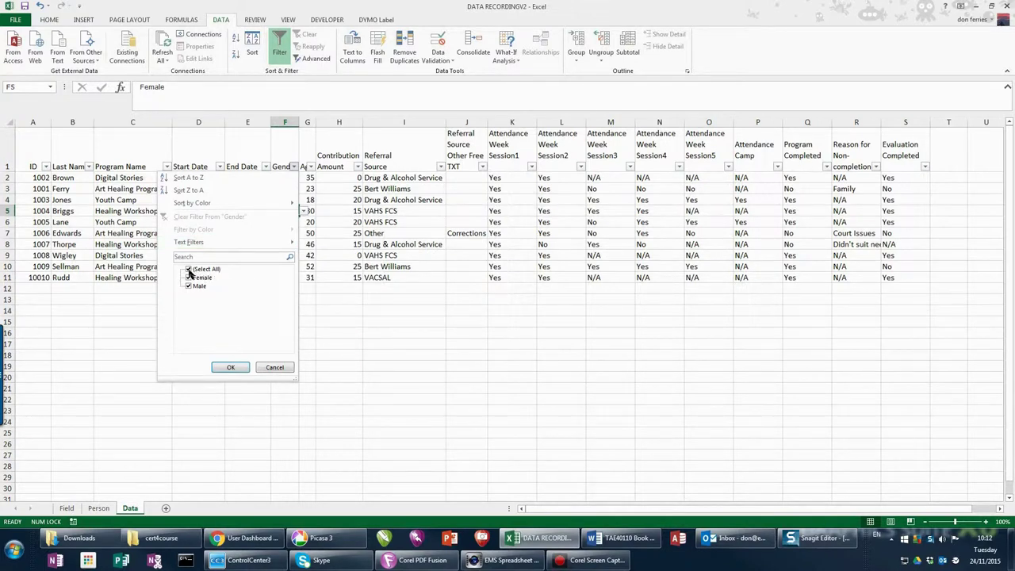
click(189, 270)
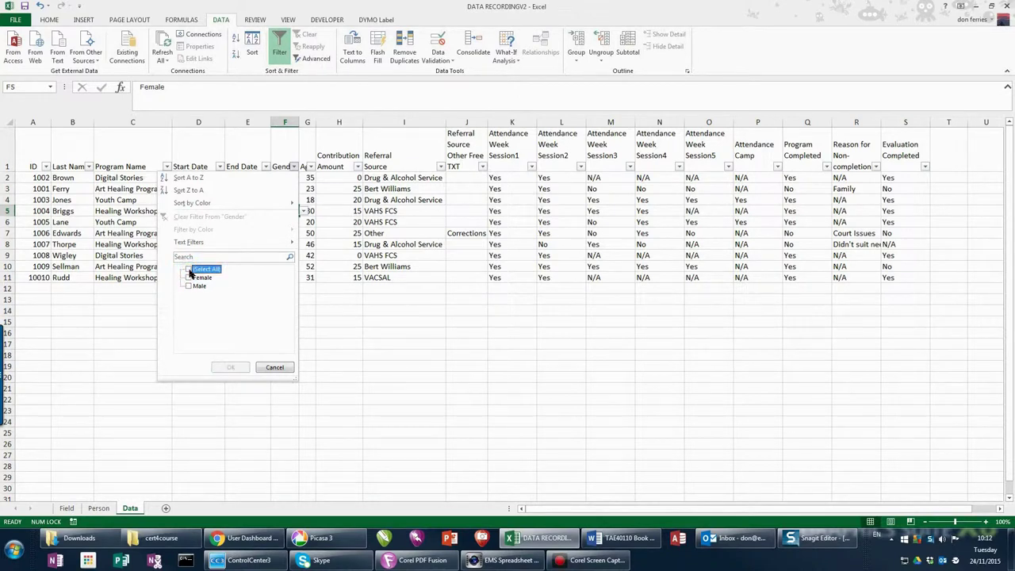
click(189, 271)
click(189, 270)
click(189, 279)
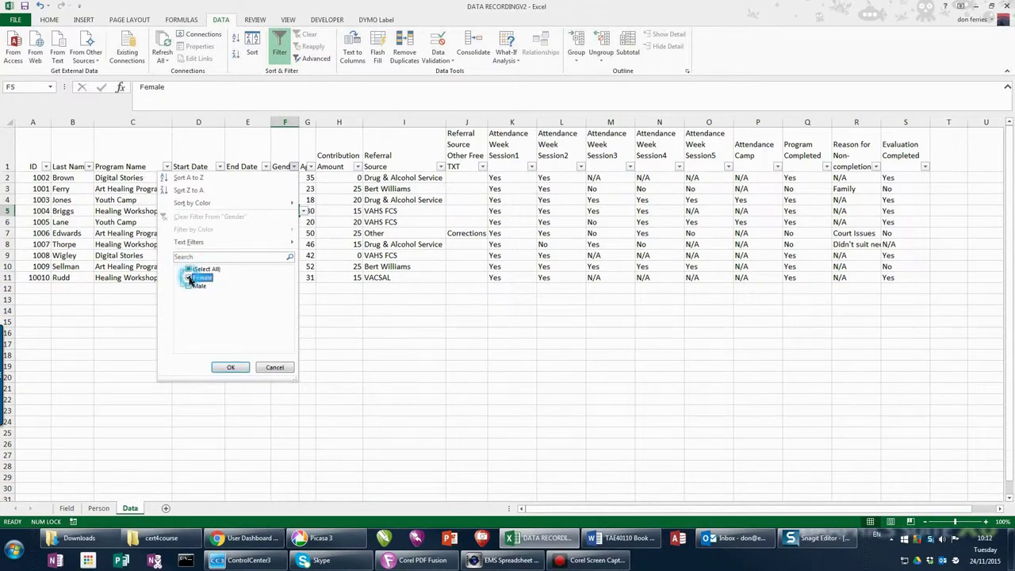
click(230, 367)
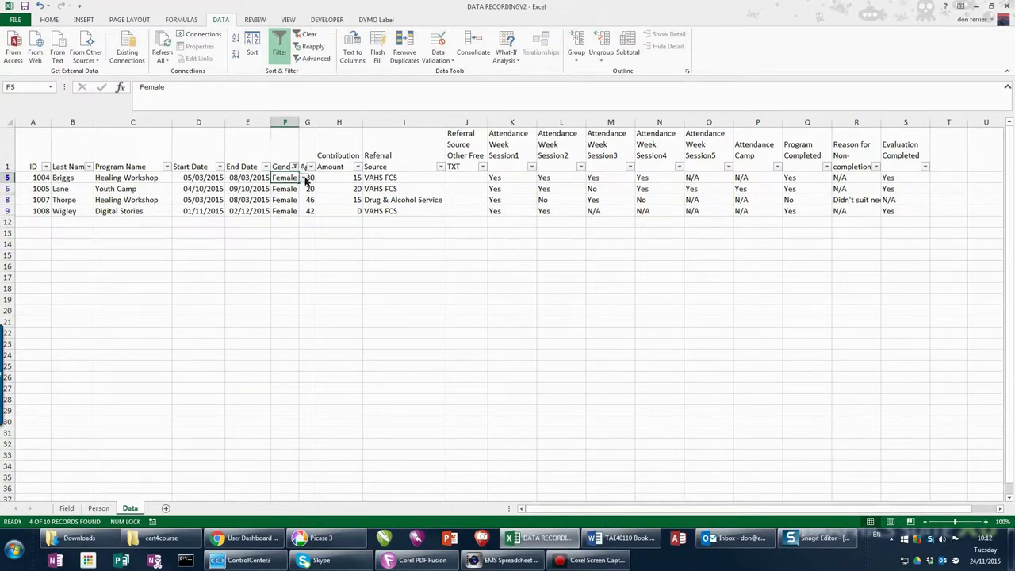
Change the Gender filter to show only the Male records.
click(294, 166)
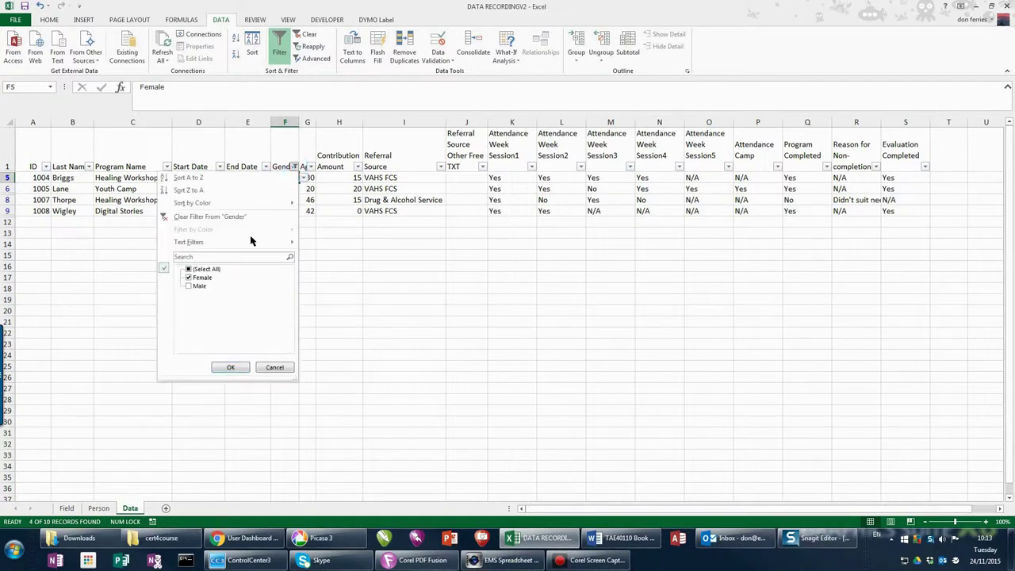
click(194, 281)
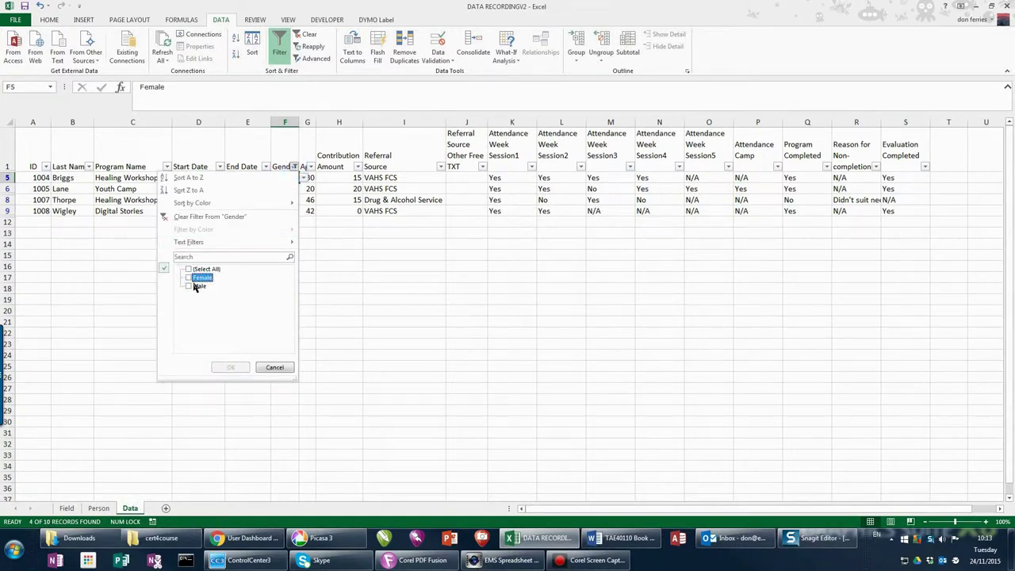
click(196, 286)
click(230, 367)
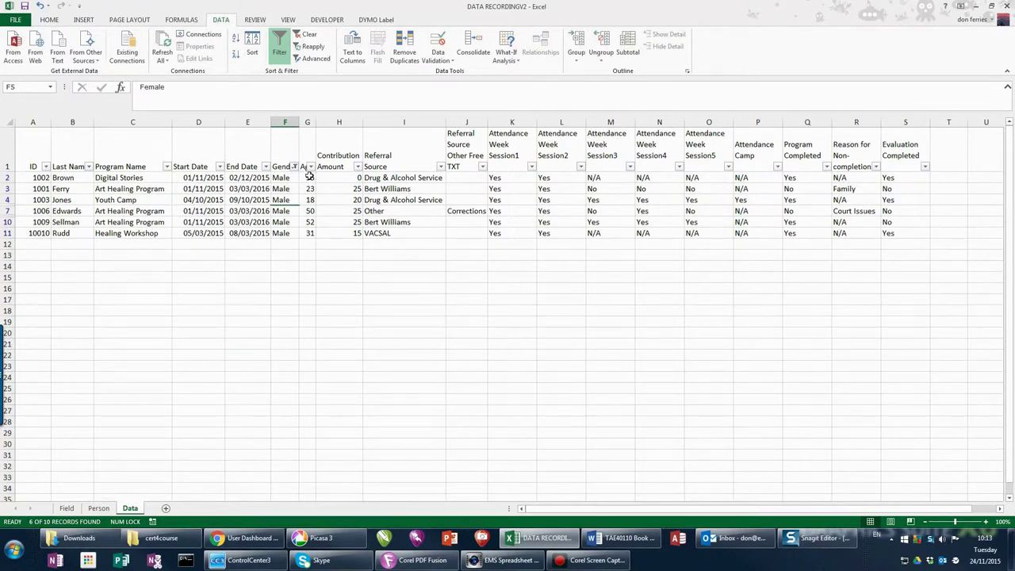
Check the status bar statistics for the filtered Age values and the Contribution Amount values in H2:H11.
drag(308, 176, 309, 232)
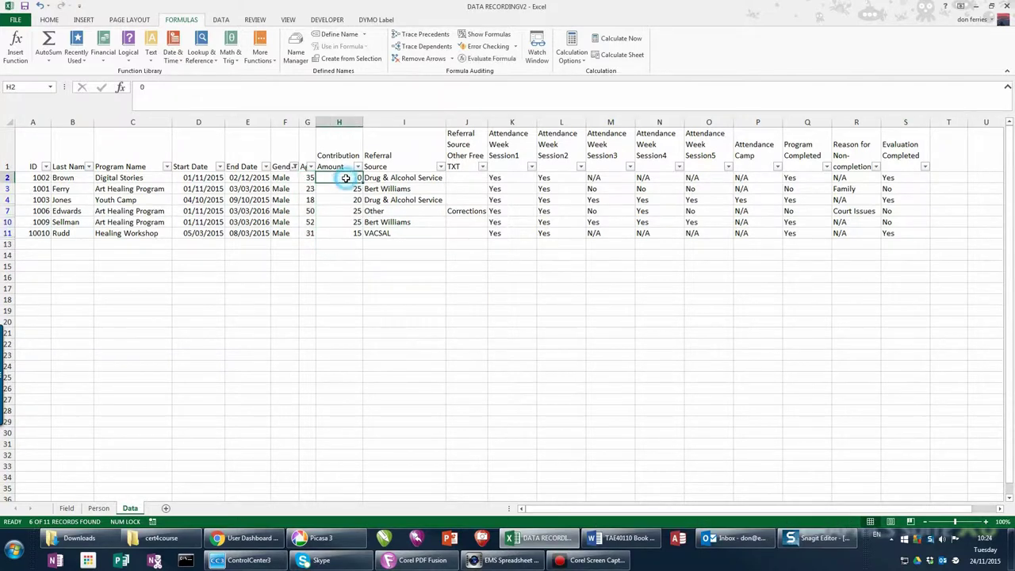
click(346, 179)
drag(346, 179, 346, 235)
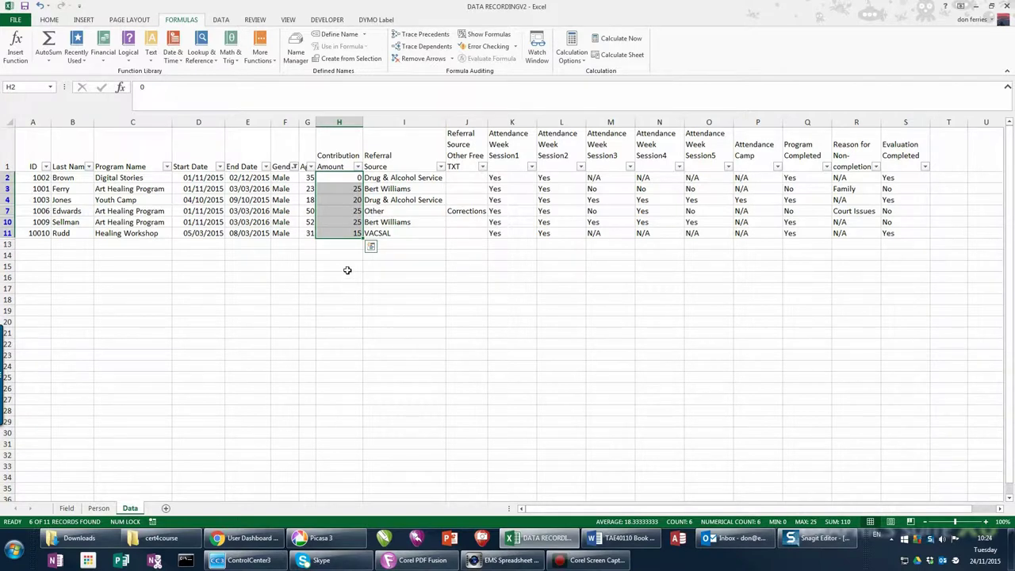
Build an AutoSum subtotal in H14, trying the Age and Start Date ranges before choosing Contribution Amount cells H2:H11.
click(344, 267)
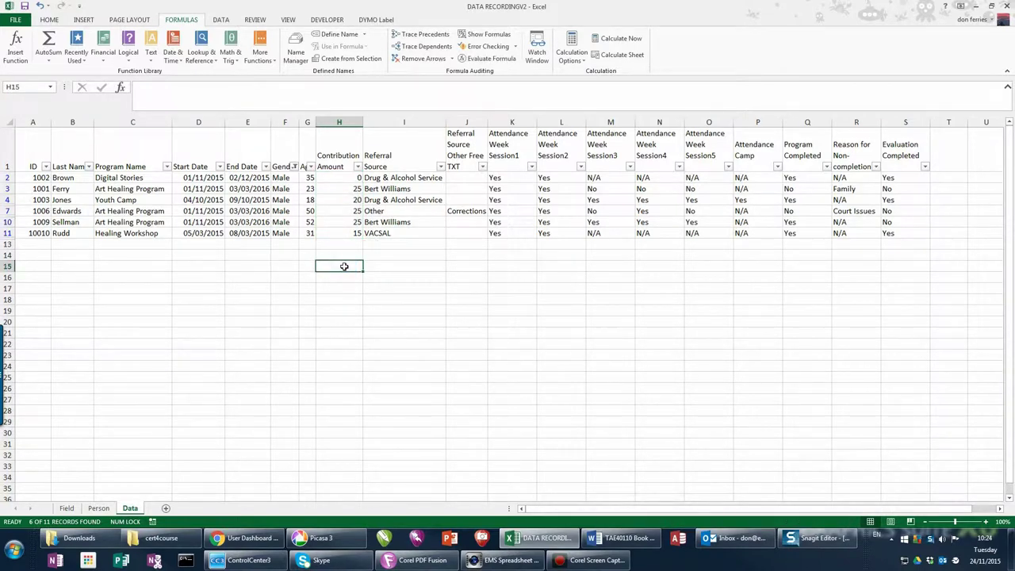
click(346, 255)
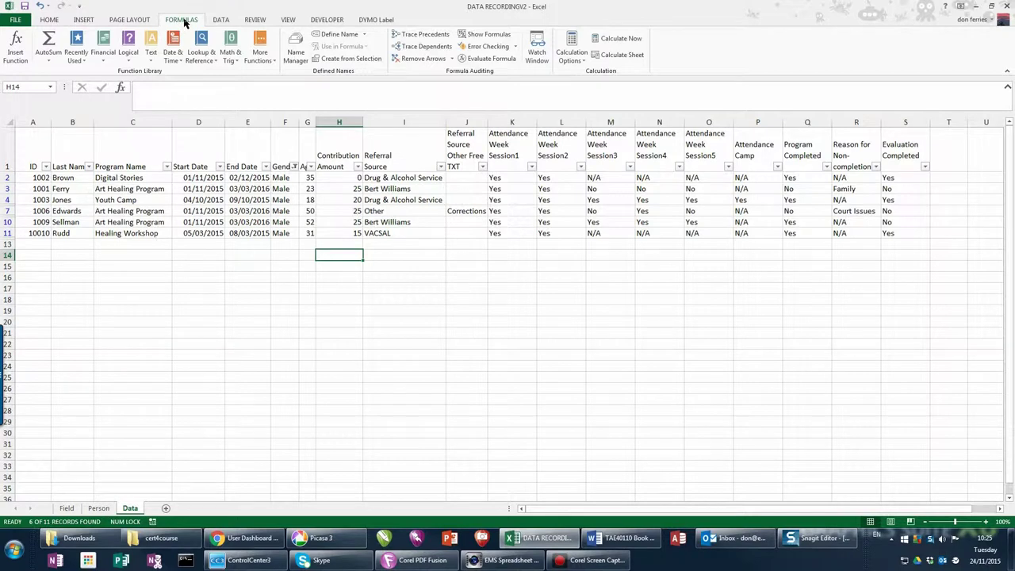
click(49, 44)
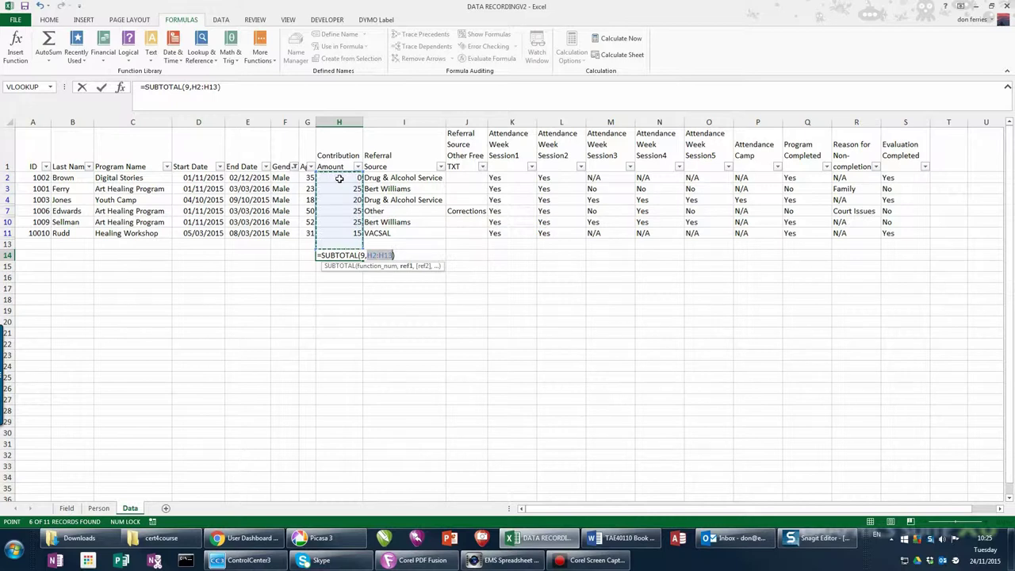
drag(338, 179, 346, 236)
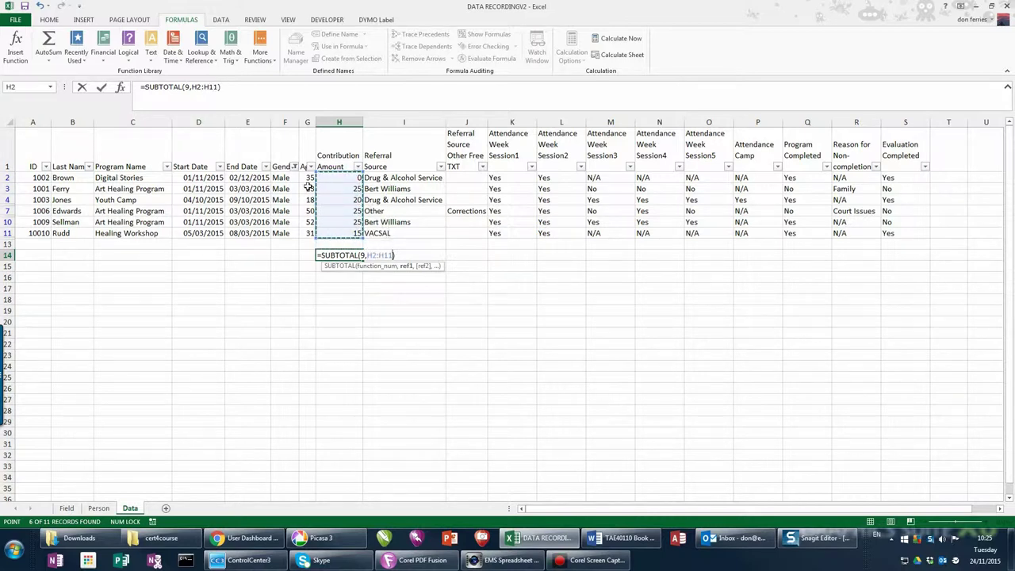
drag(308, 181, 310, 232)
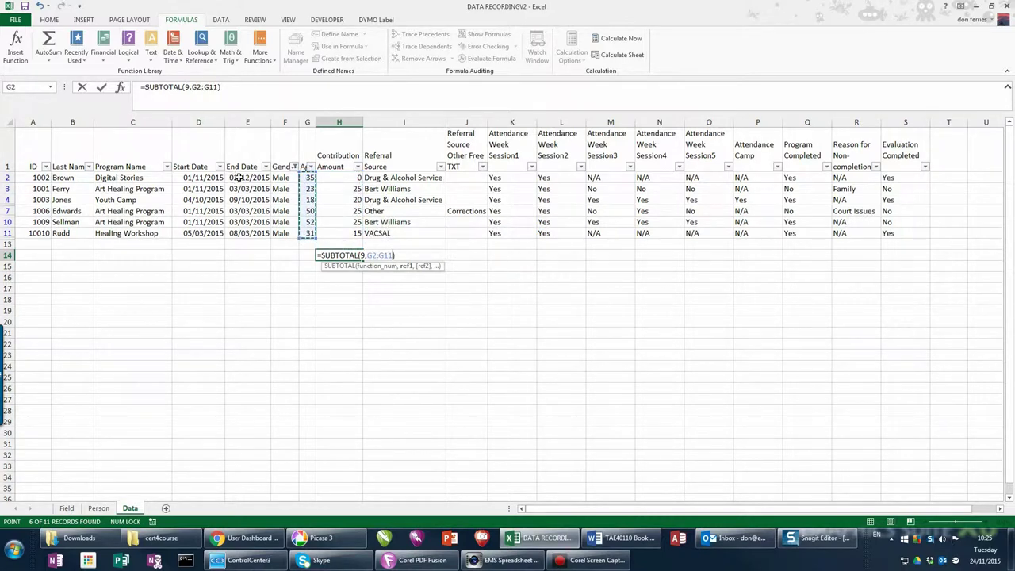
drag(208, 176, 208, 238)
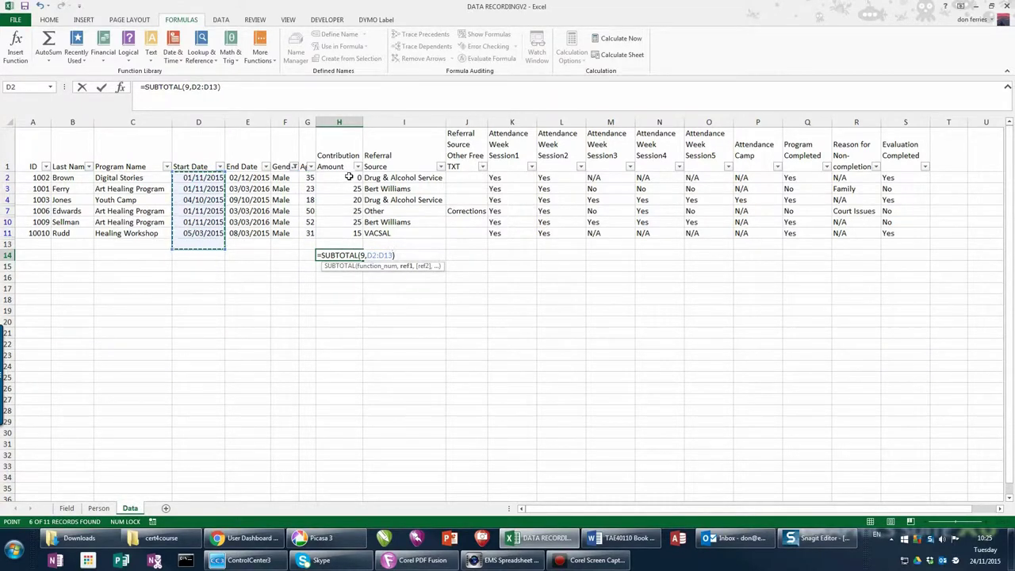
drag(347, 176, 352, 206)
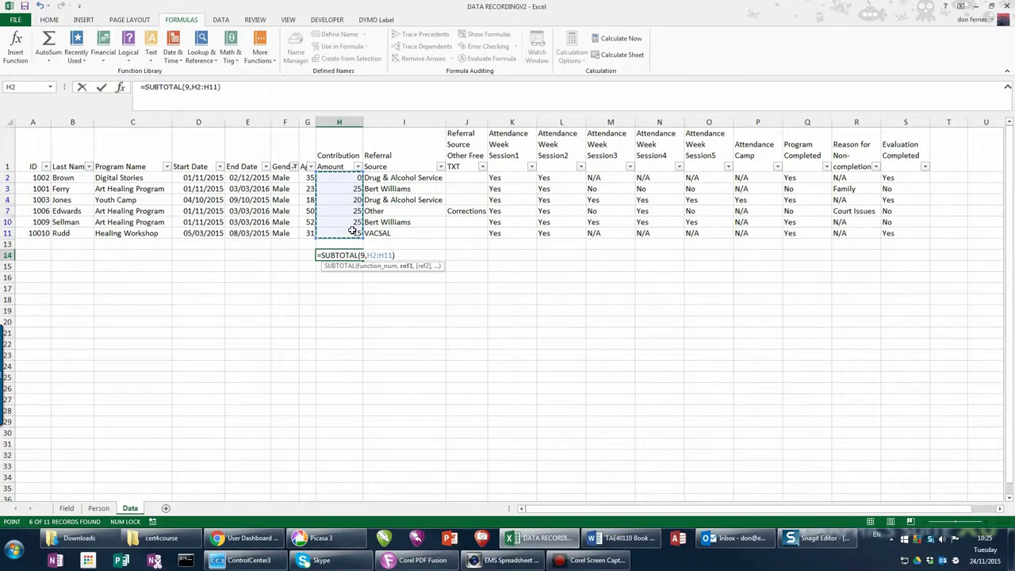